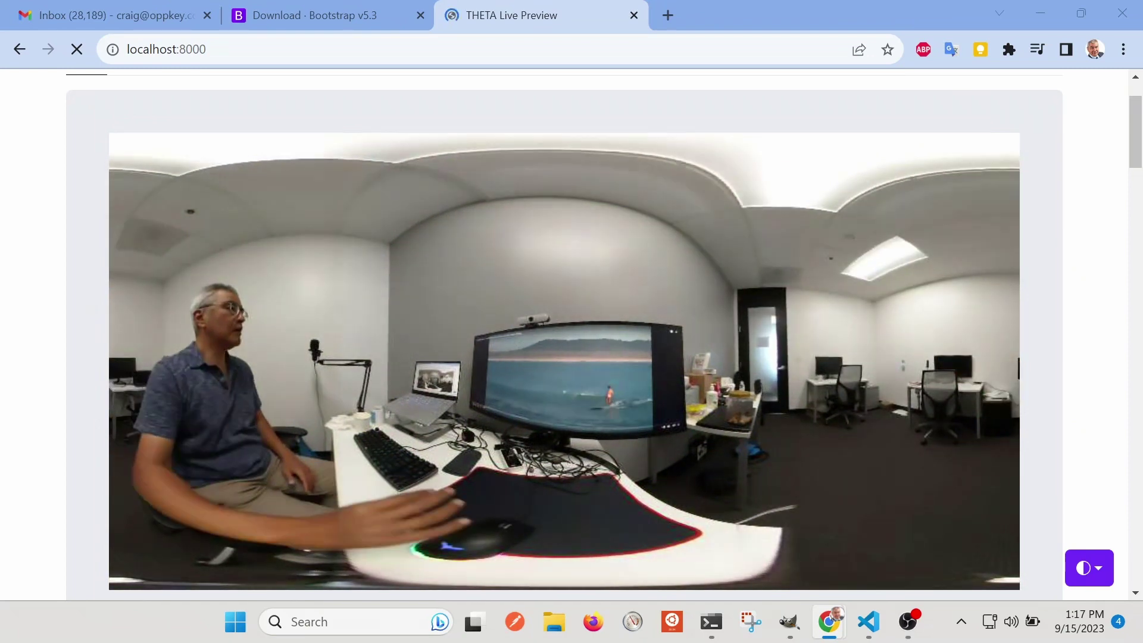
{"action": "scroll", "coordinate": [893, 323], "scroll_direction": "up", "scroll_amount": 1}
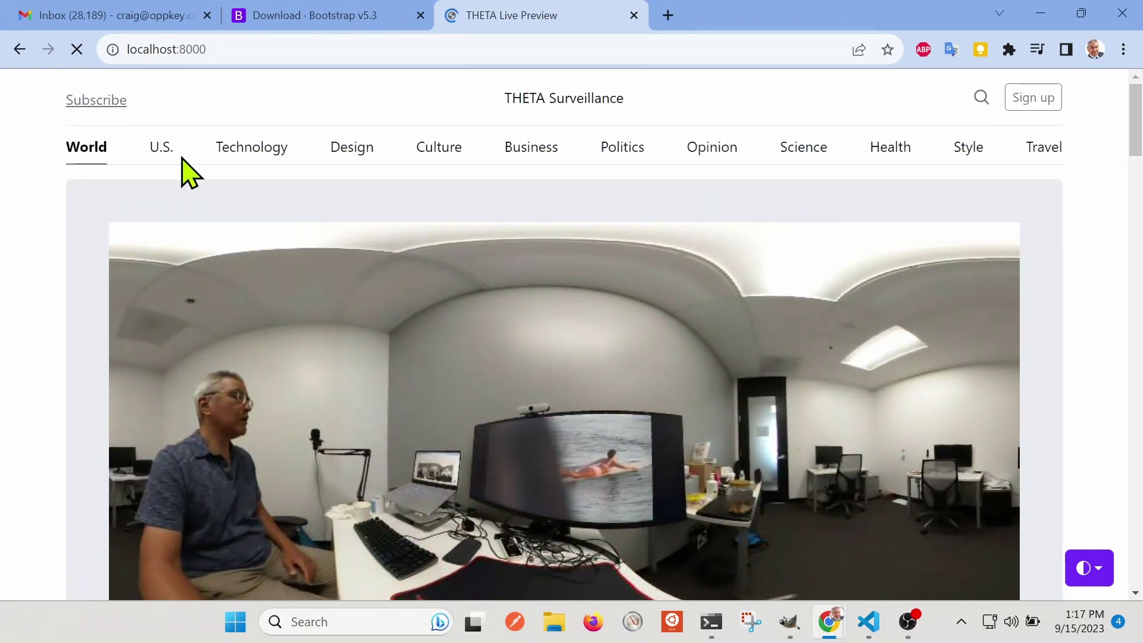
{"action": "scroll", "coordinate": [71, 268], "scroll_direction": "down", "scroll_amount": 2}
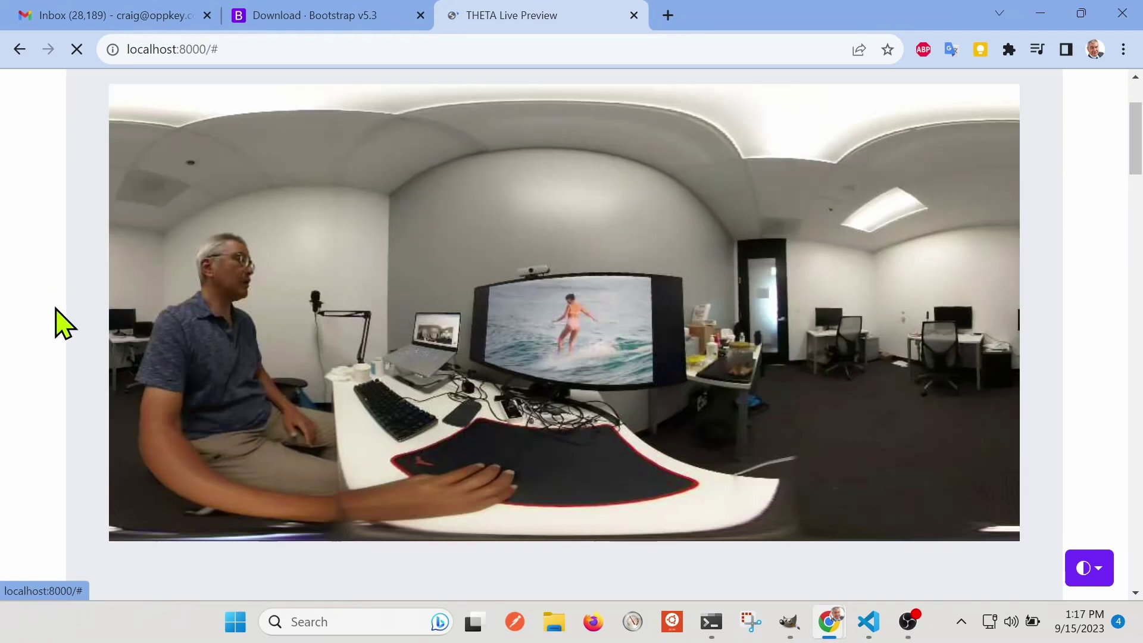
{"action": "scroll", "coordinate": [56, 319], "scroll_direction": "down", "scroll_amount": 3}
{"action": "scroll", "coordinate": [56, 318], "scroll_direction": "down", "scroll_amount": 4}
{"action": "scroll", "coordinate": [63, 326], "scroll_direction": "down", "scroll_amount": 5}
{"action": "scroll", "coordinate": [67, 332], "scroll_direction": "down", "scroll_amount": 4}
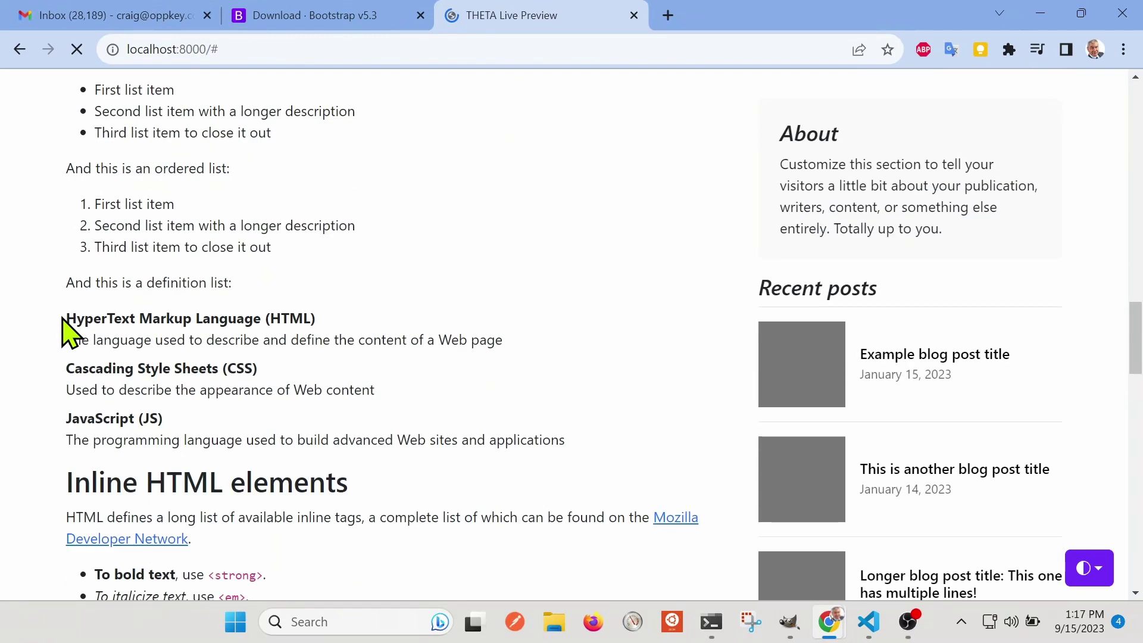
{"action": "scroll", "coordinate": [65, 333], "scroll_direction": "down", "scroll_amount": 3}
{"action": "scroll", "coordinate": [65, 333], "scroll_direction": "down", "scroll_amount": 3}
{"action": "scroll", "coordinate": [71, 333], "scroll_direction": "down", "scroll_amount": 5}
{"action": "scroll", "coordinate": [79, 333], "scroll_direction": "down", "scroll_amount": 5}
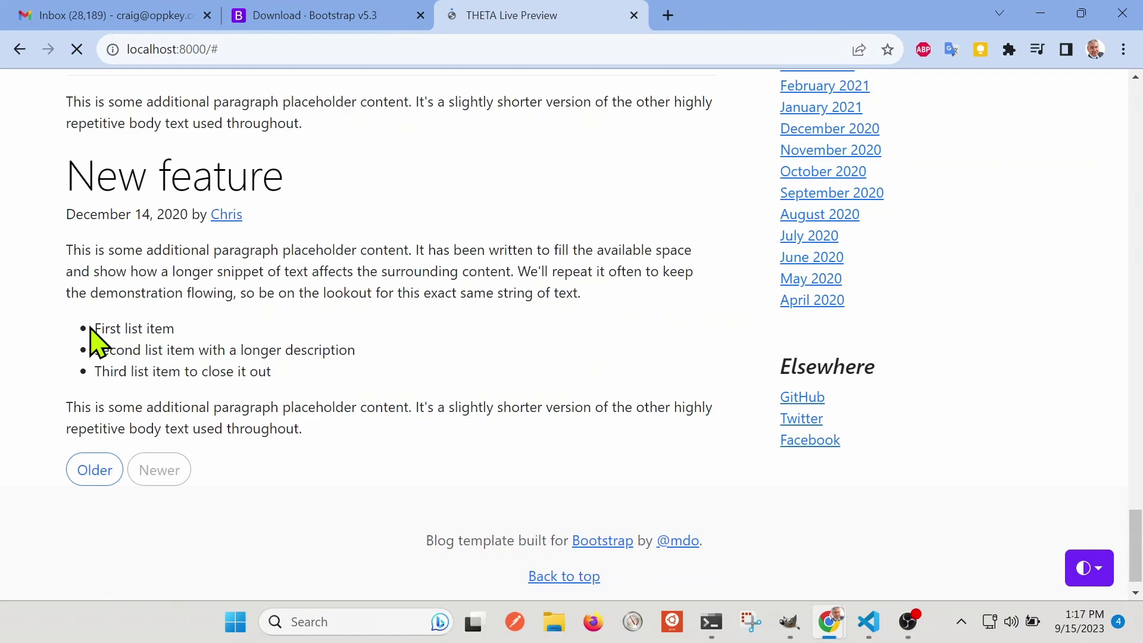
{"action": "scroll", "coordinate": [95, 345], "scroll_direction": "up", "scroll_amount": 4}
{"action": "scroll", "coordinate": [95, 339], "scroll_direction": "up", "scroll_amount": 6}
{"action": "scroll", "coordinate": [95, 345], "scroll_direction": "up", "scroll_amount": 4}
{"action": "scroll", "coordinate": [96, 342], "scroll_direction": "up", "scroll_amount": 5}
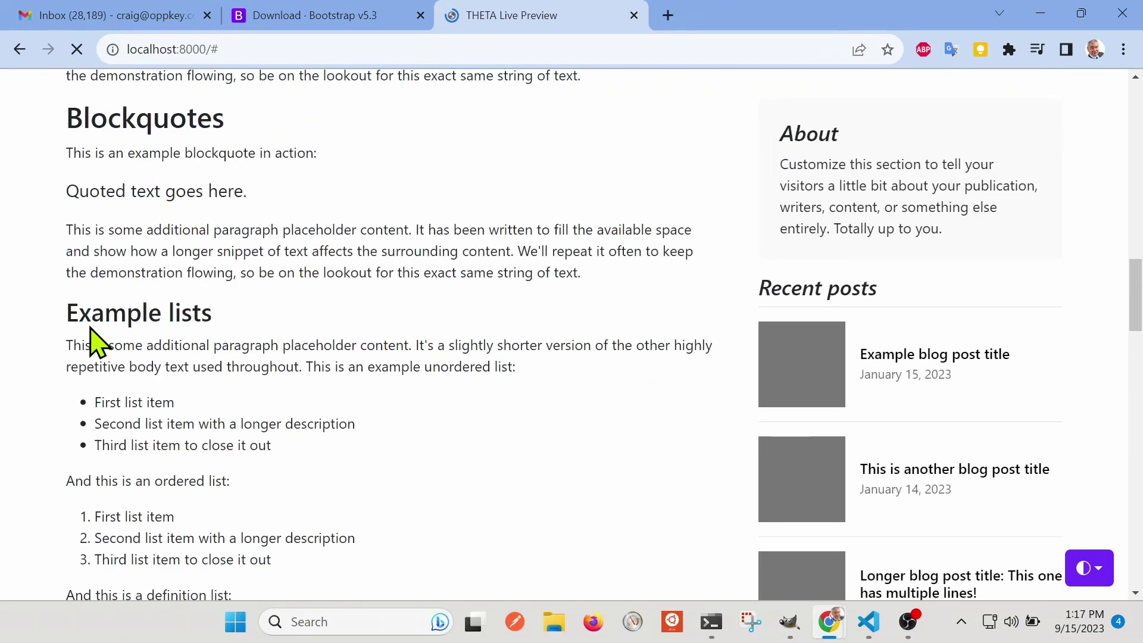
{"action": "scroll", "coordinate": [93, 339], "scroll_direction": "up", "scroll_amount": 6}
{"action": "scroll", "coordinate": [92, 340], "scroll_direction": "up", "scroll_amount": 4}
{"action": "scroll", "coordinate": [107, 328], "scroll_direction": "down", "scroll_amount": 2}
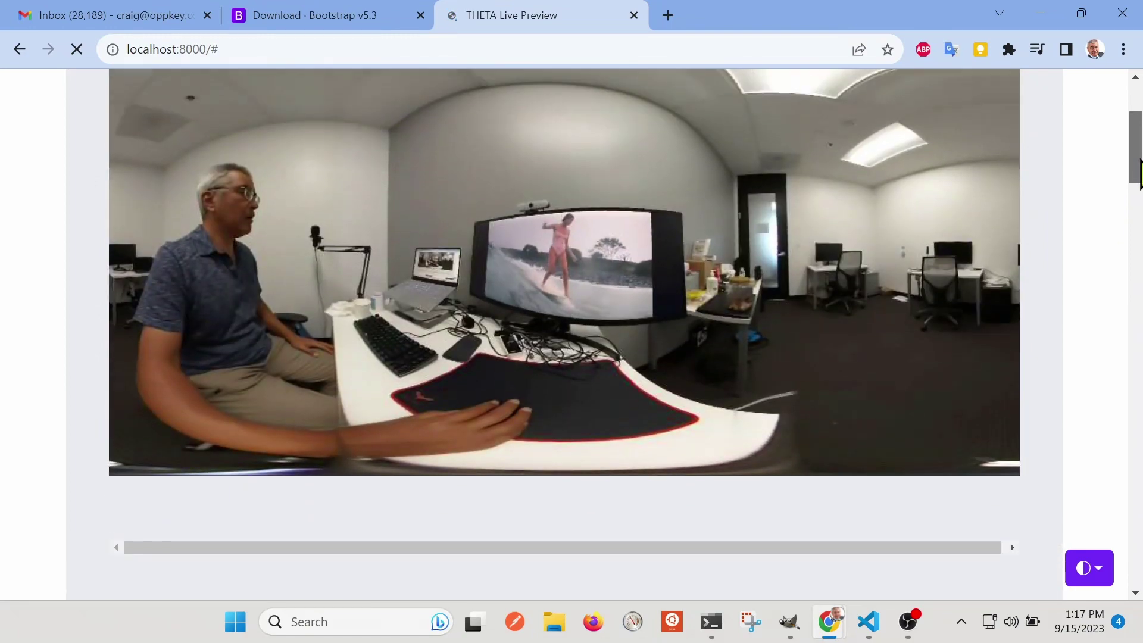
{"action": "mouse_move", "coordinate": [1139, 166]}
{"action": "left_mouse_down"}
{"action": "mouse_move", "coordinate": [1120, 476]}
{"action": "mouse_move", "coordinate": [1121, 130]}
{"action": "mouse_move", "coordinate": [1124, 150]}
{"action": "left_mouse_up"}
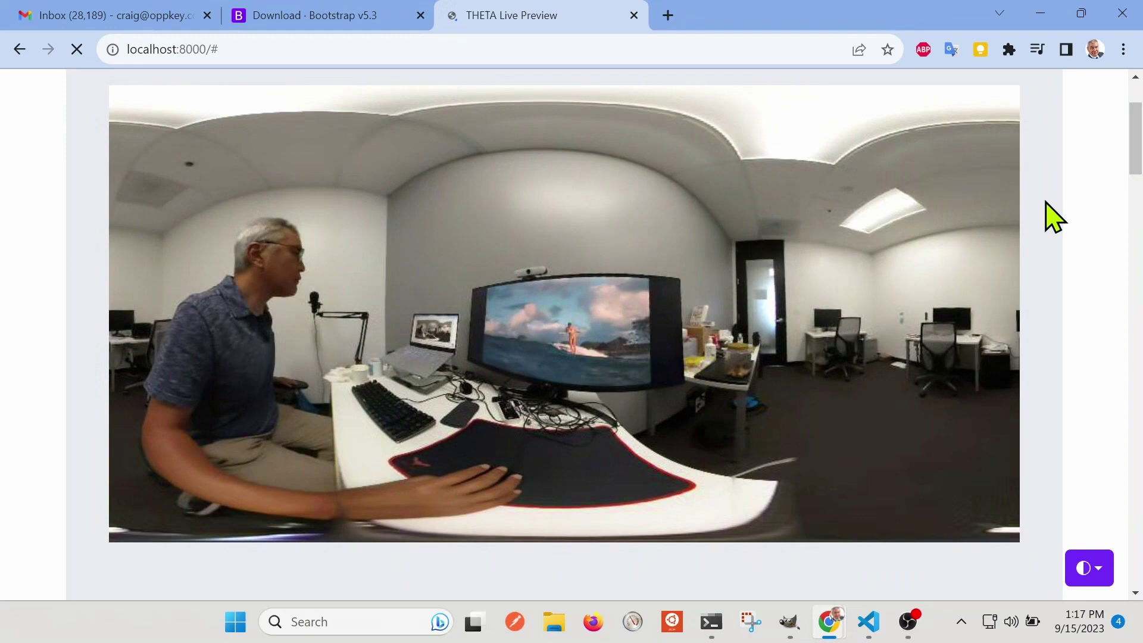
{"action": "scroll", "coordinate": [1062, 233], "scroll_direction": "down", "scroll_amount": 3}
{"action": "scroll", "coordinate": [1066, 242], "scroll_direction": "down", "scroll_amount": 2}
{"action": "scroll", "coordinate": [1066, 242], "scroll_direction": "down", "scroll_amount": 2}
{"action": "scroll", "coordinate": [1069, 239], "scroll_direction": "down", "scroll_amount": 2}
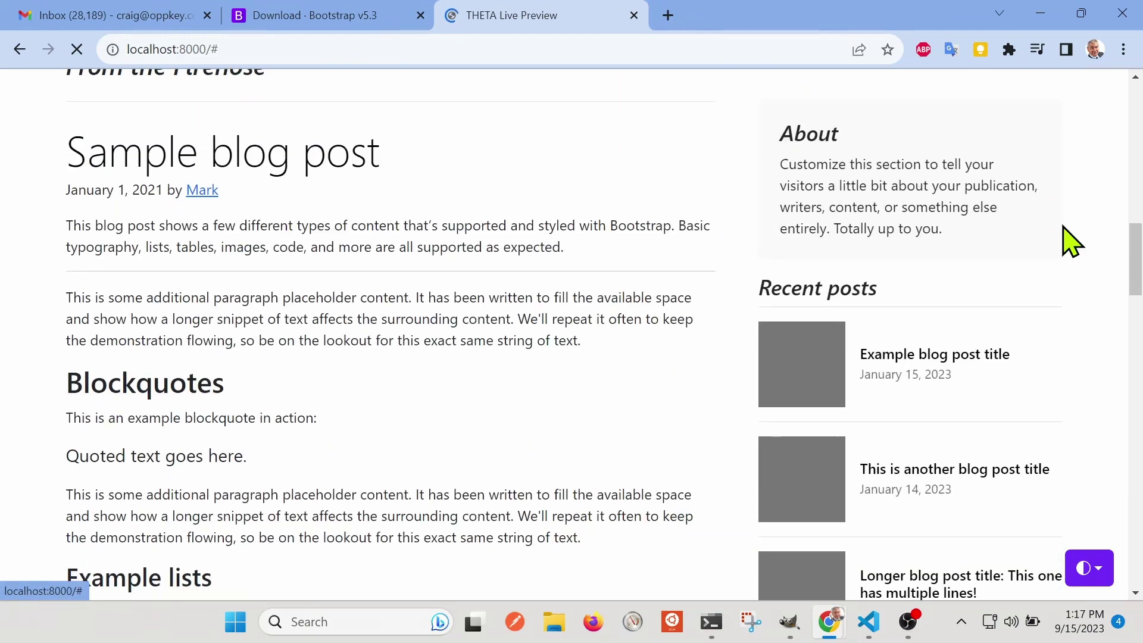
{"action": "scroll", "coordinate": [1069, 240], "scroll_direction": "down", "scroll_amount": 3}
{"action": "scroll", "coordinate": [1068, 238], "scroll_direction": "down", "scroll_amount": 3}
{"action": "scroll", "coordinate": [1067, 237], "scroll_direction": "down", "scroll_amount": 2}
{"action": "scroll", "coordinate": [1072, 234], "scroll_direction": "down", "scroll_amount": 2}
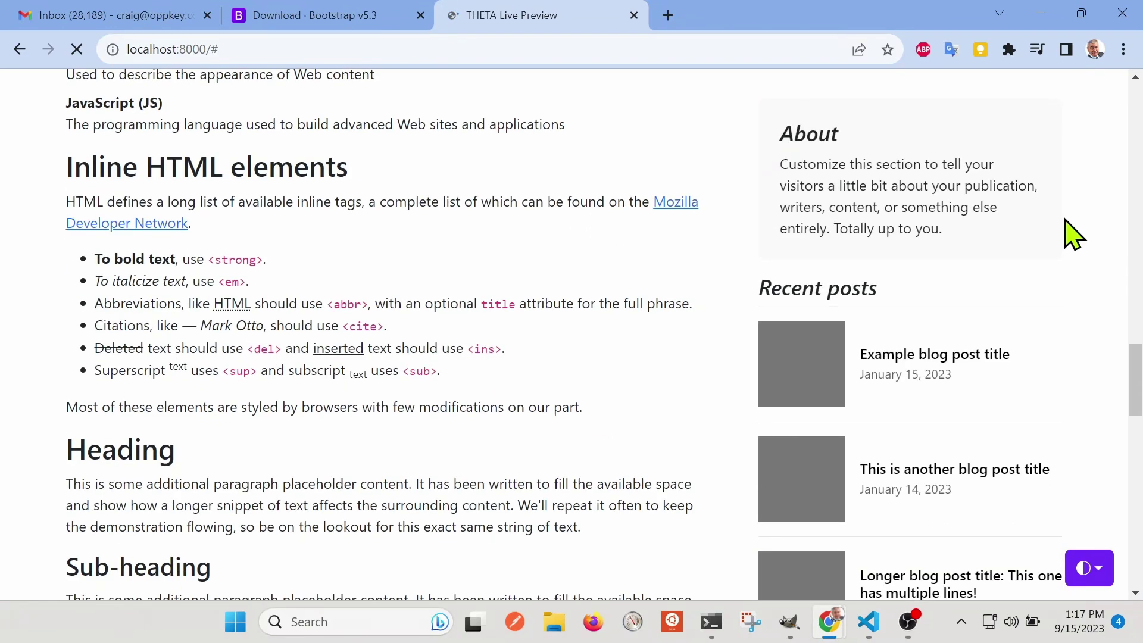
{"action": "scroll", "coordinate": [1071, 230], "scroll_direction": "down", "scroll_amount": 3}
{"action": "scroll", "coordinate": [1072, 232], "scroll_direction": "down", "scroll_amount": 3}
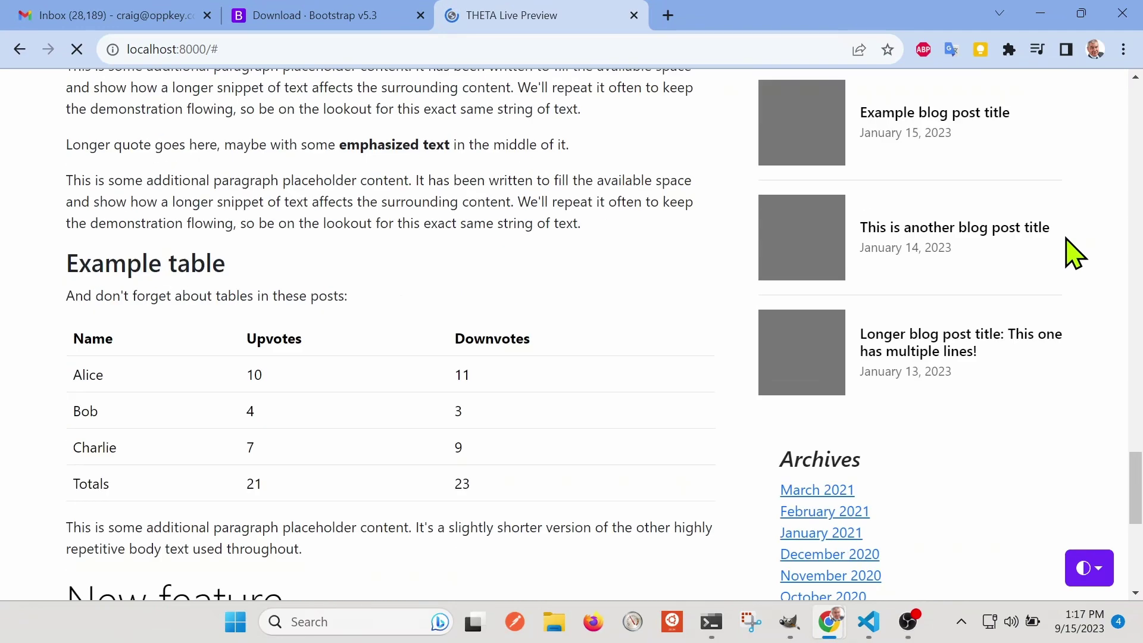
{"action": "scroll", "coordinate": [1074, 256], "scroll_direction": "down", "scroll_amount": 3}
{"action": "scroll", "coordinate": [1074, 256], "scroll_direction": "down", "scroll_amount": 2}
{"action": "scroll", "coordinate": [1074, 256], "scroll_direction": "up", "scroll_amount": 5}
{"action": "scroll", "coordinate": [1073, 255], "scroll_direction": "up", "scroll_amount": 3}
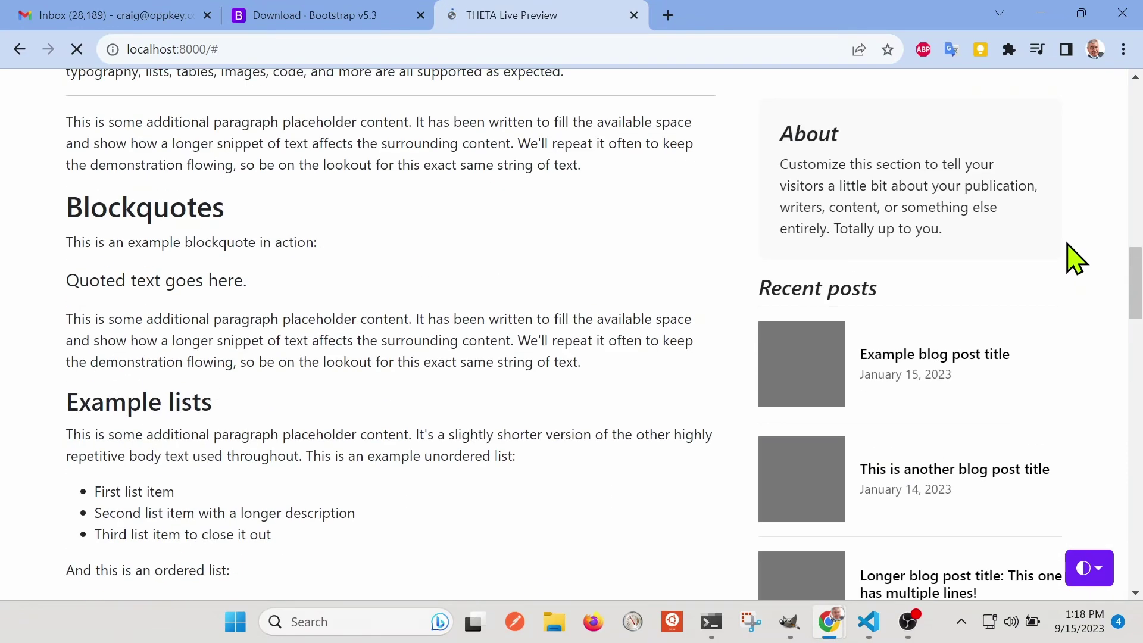
{"action": "scroll", "coordinate": [1074, 255], "scroll_direction": "up", "scroll_amount": 5}
{"action": "scroll", "coordinate": [1074, 256], "scroll_direction": "up", "scroll_amount": 4}
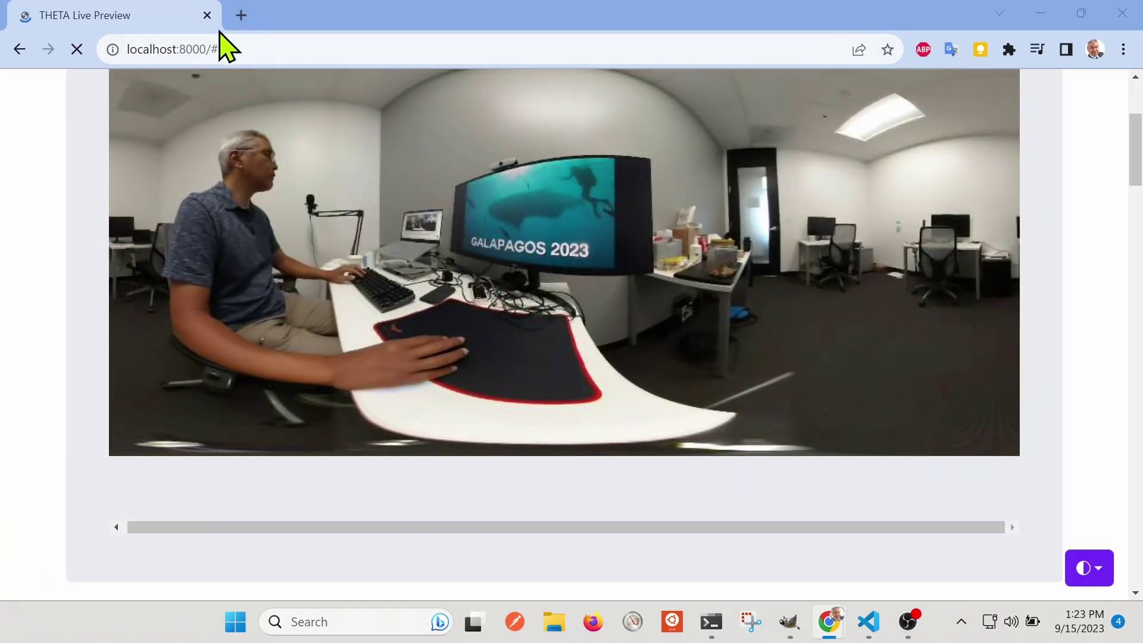
Replace the localhost tab with a new tab loading 192.168.1.1/getLivePreview to view the 360° feed
{"action": "left_click", "coordinate": [239, 15]}
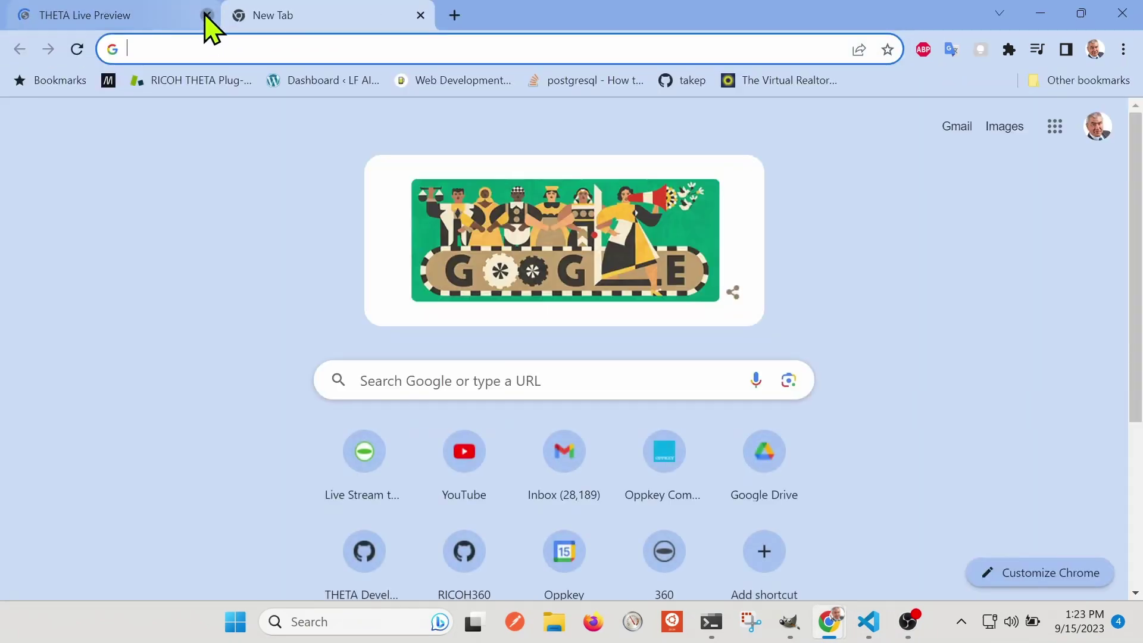
{"action": "left_click", "coordinate": [207, 15]}
{"action": "left_click", "coordinate": [216, 40]}
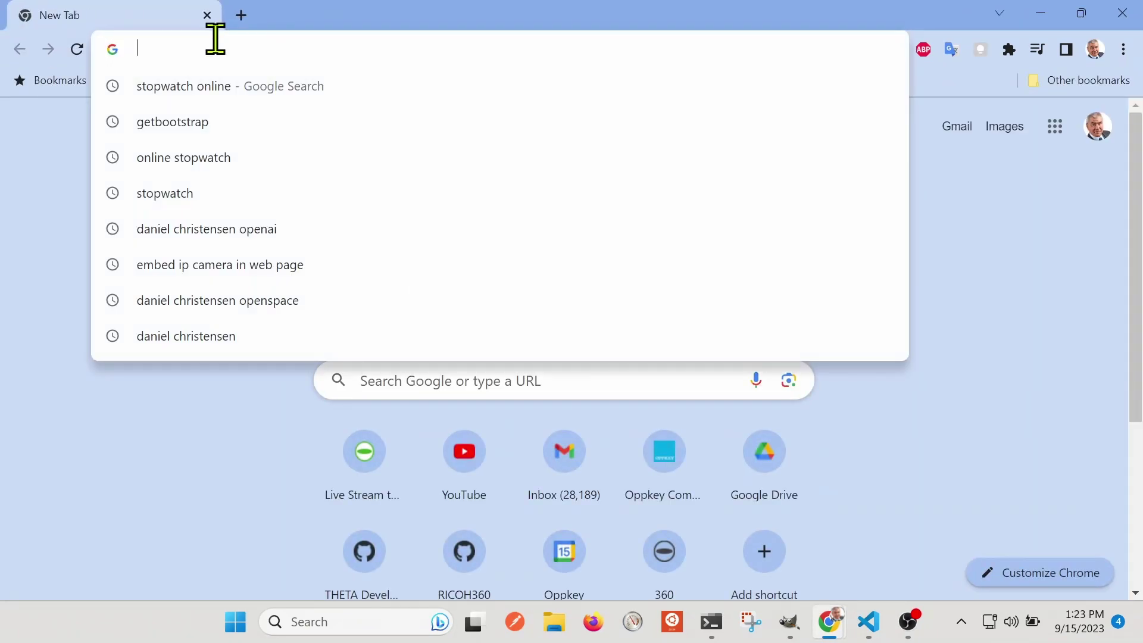
{"action": "type", "text": "192"}
{"action": "key", "text": "End"}
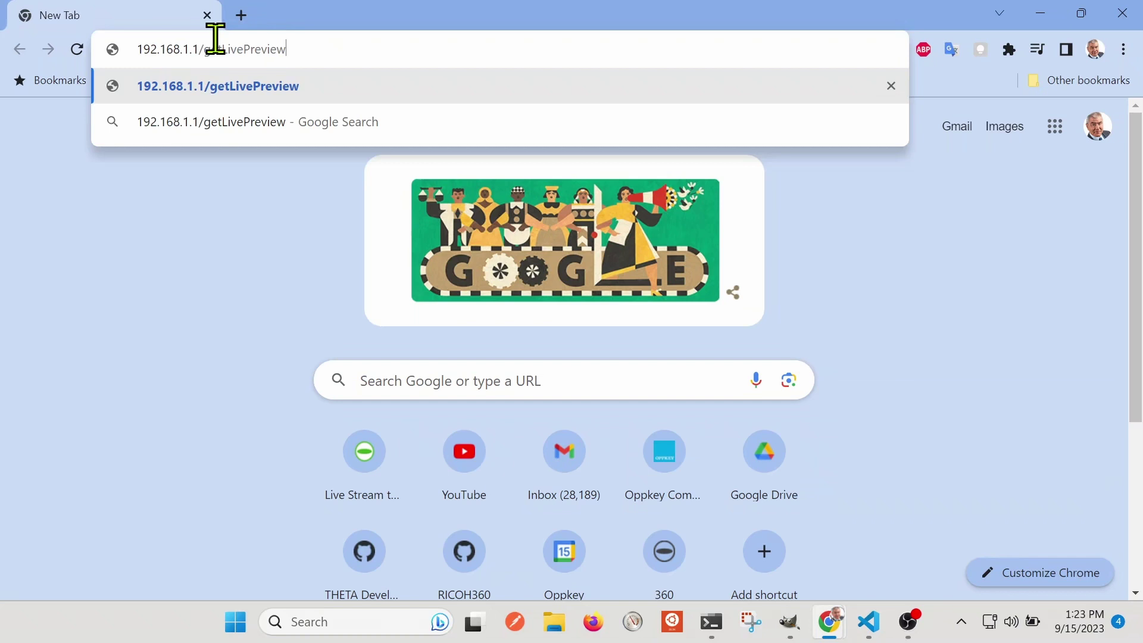
{"action": "key", "text": "Return"}
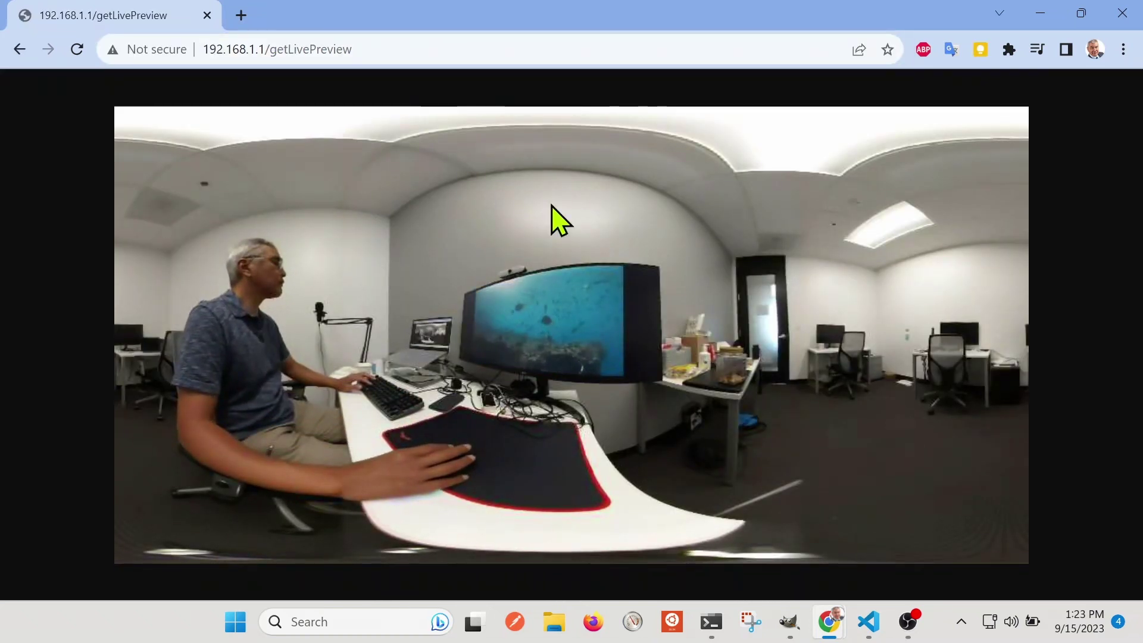
{"action": "left_click", "coordinate": [383, 53]}
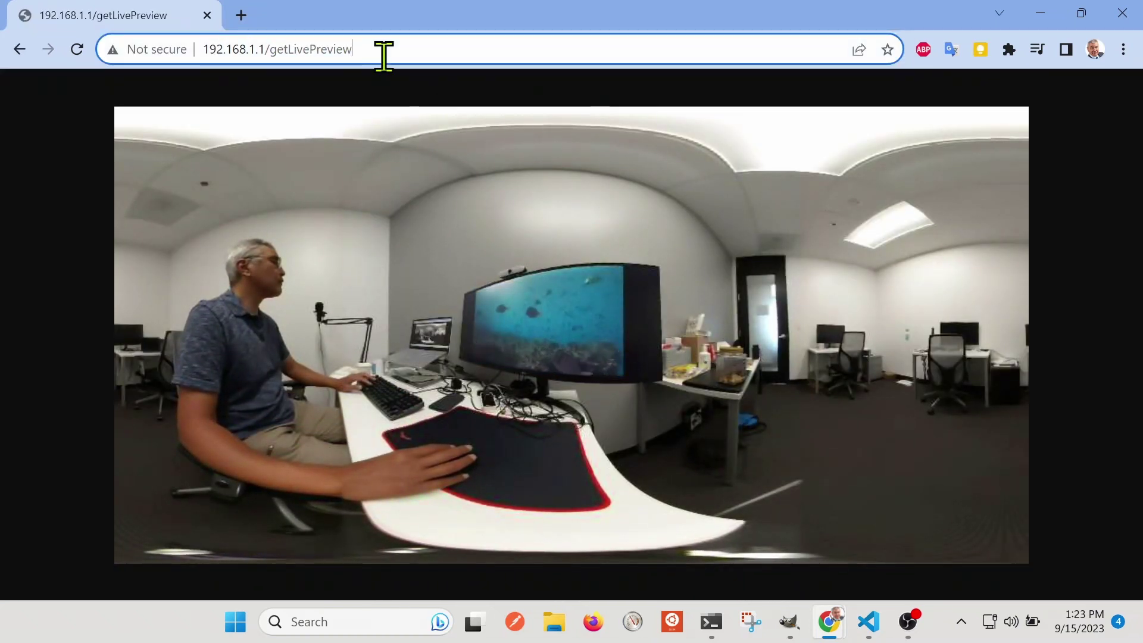